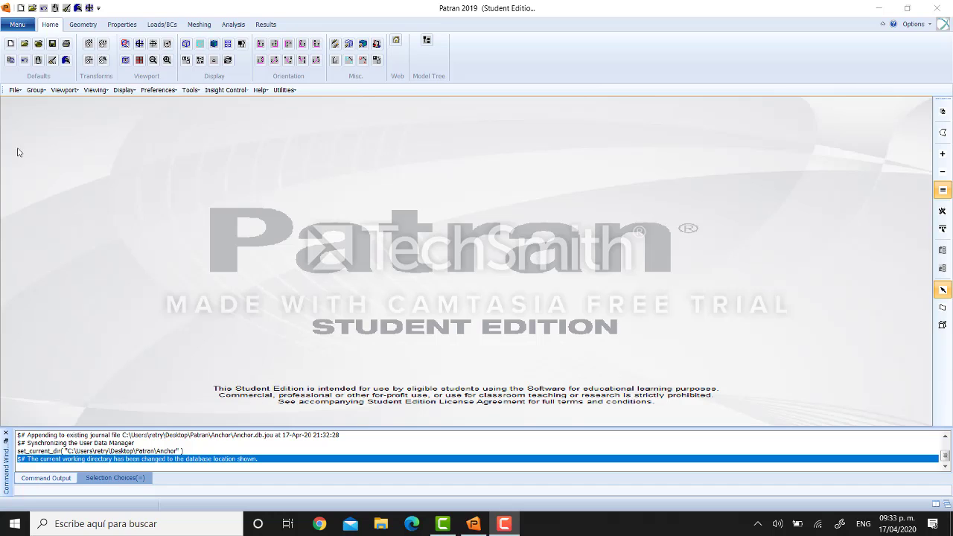
Step: Open the Anchor.db database from the Copia de seguridad folder, replacing the open database, and maximize its viewport
{"action": "left_click", "coordinate": [25, 44]}
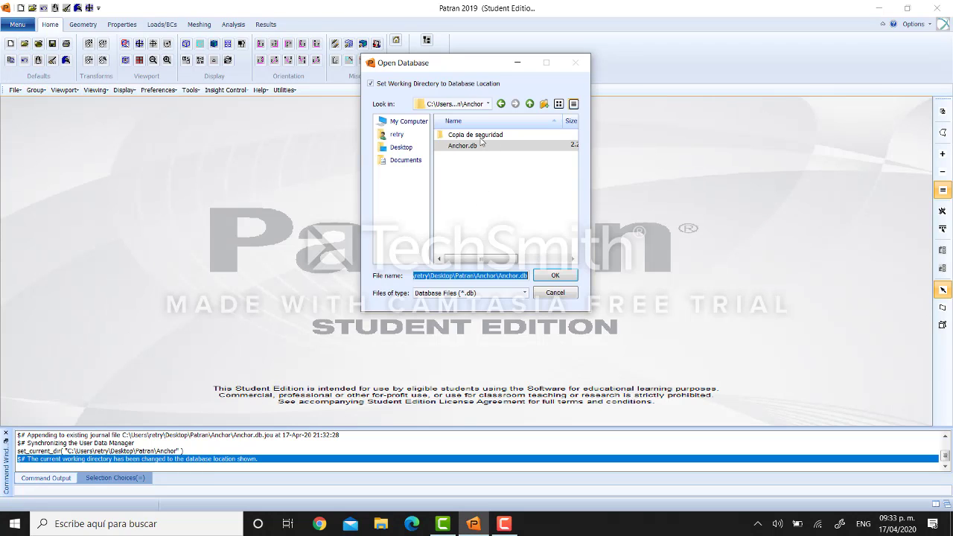
{"action": "left_click", "coordinate": [458, 154]}
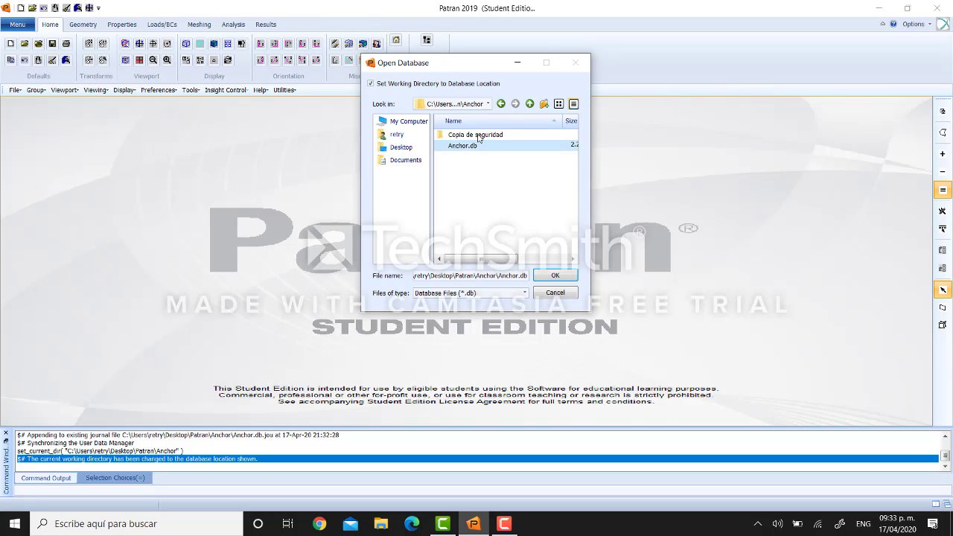
{"action": "double_click", "coordinate": [477, 135]}
{"action": "left_click", "coordinate": [477, 135]}
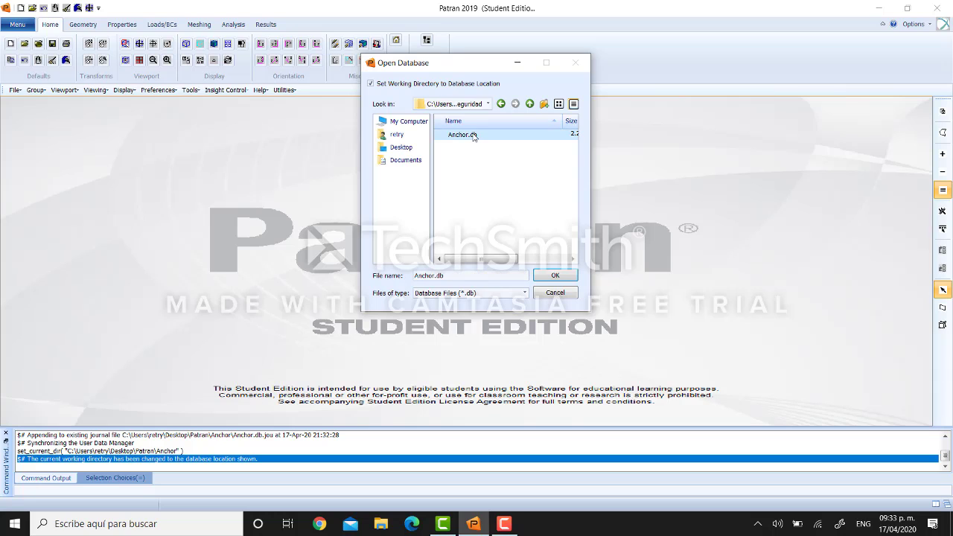
{"action": "left_click", "coordinate": [556, 275]}
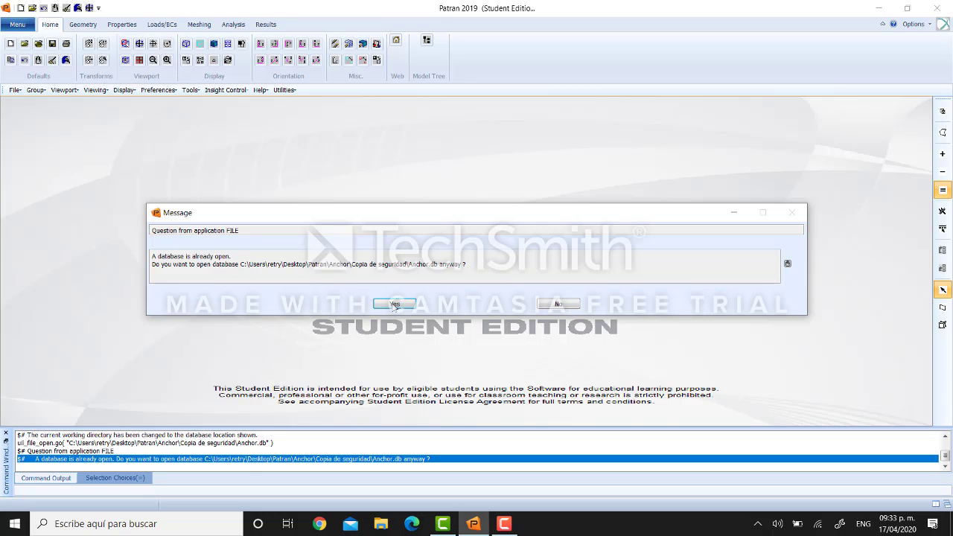
{"action": "left_click", "coordinate": [395, 305]}
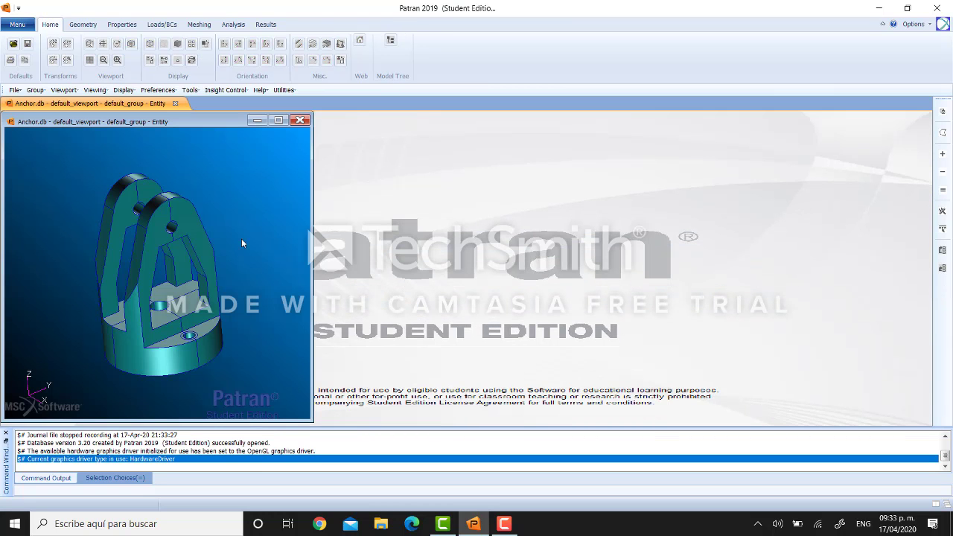
{"action": "left_click", "coordinate": [278, 121]}
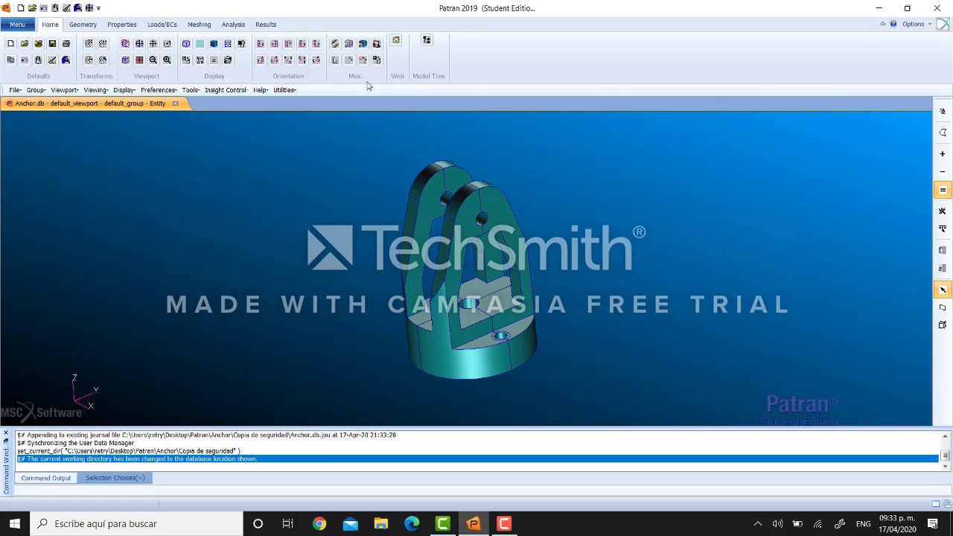
Step: Create a solid TetMesh with Tet10 elements on Solid 1, using a global edge length of 20.0
{"action": "left_click", "coordinate": [200, 25]}
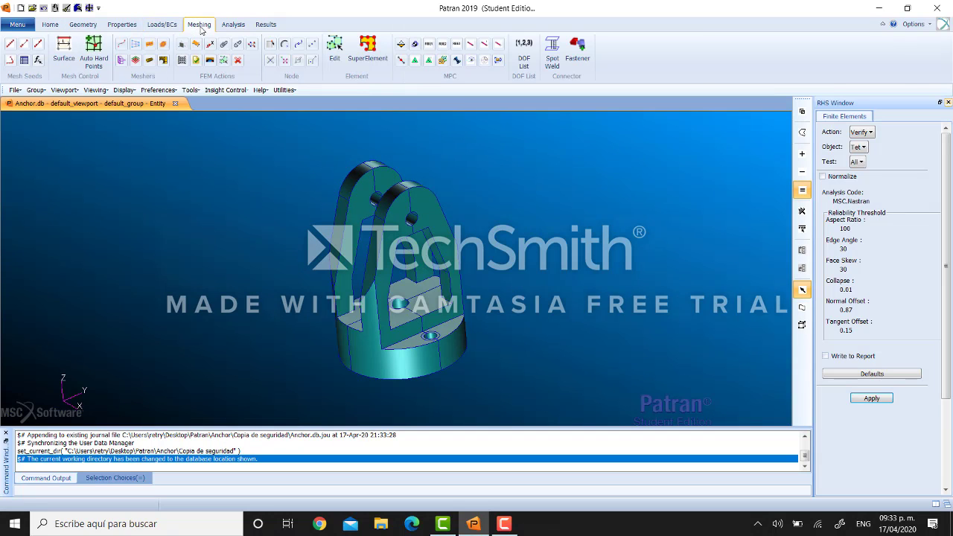
{"action": "left_click", "coordinate": [870, 132]}
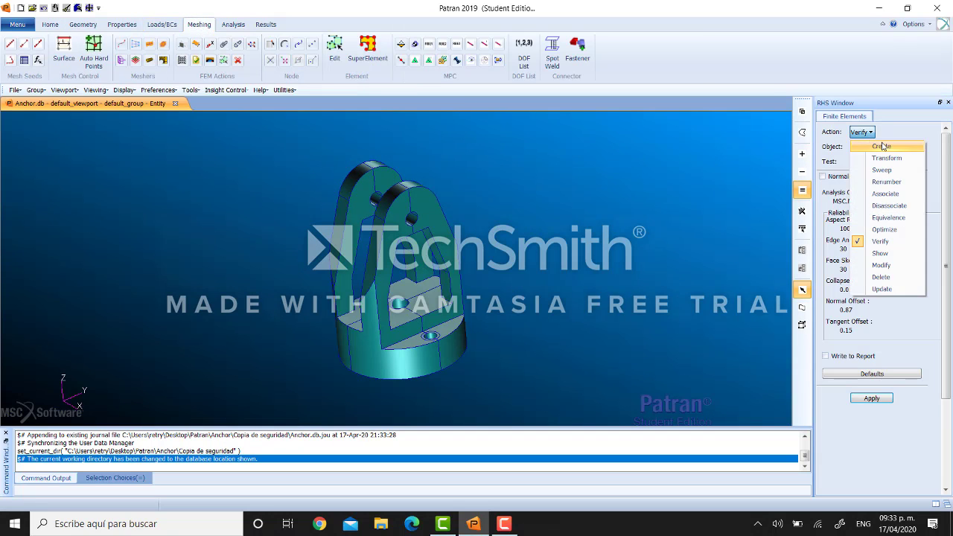
{"action": "left_click", "coordinate": [863, 143]}
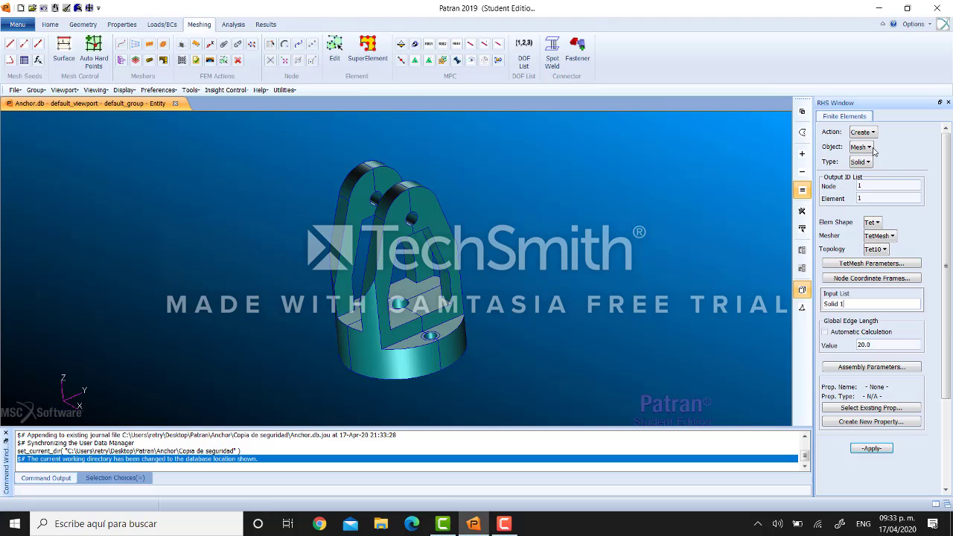
{"action": "left_click", "coordinate": [873, 306]}
{"action": "key", "text": "Delete"}
{"action": "left_click", "coordinate": [410, 331]}
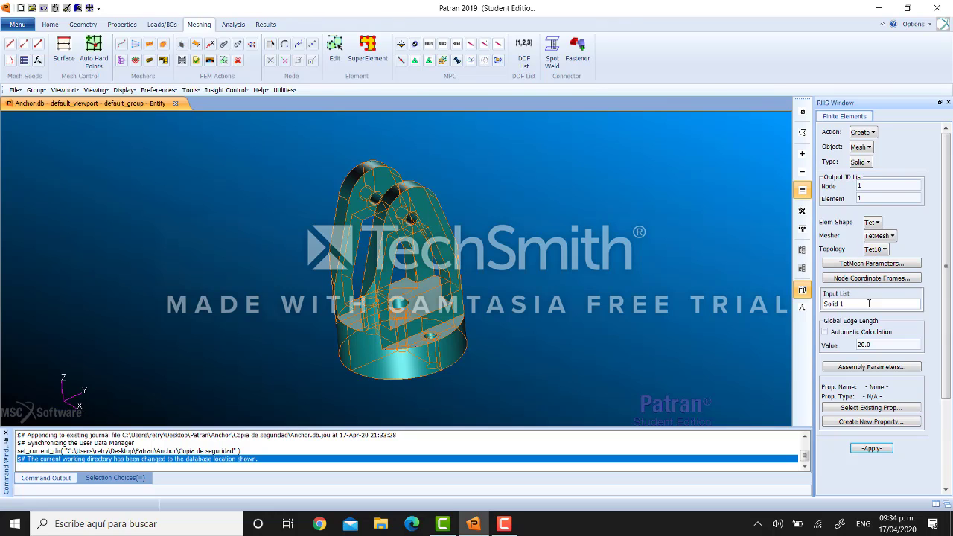
{"action": "type", "text": ".0"}
{"action": "double_click", "coordinate": [857, 345]}
{"action": "left_click", "coordinate": [885, 451]}
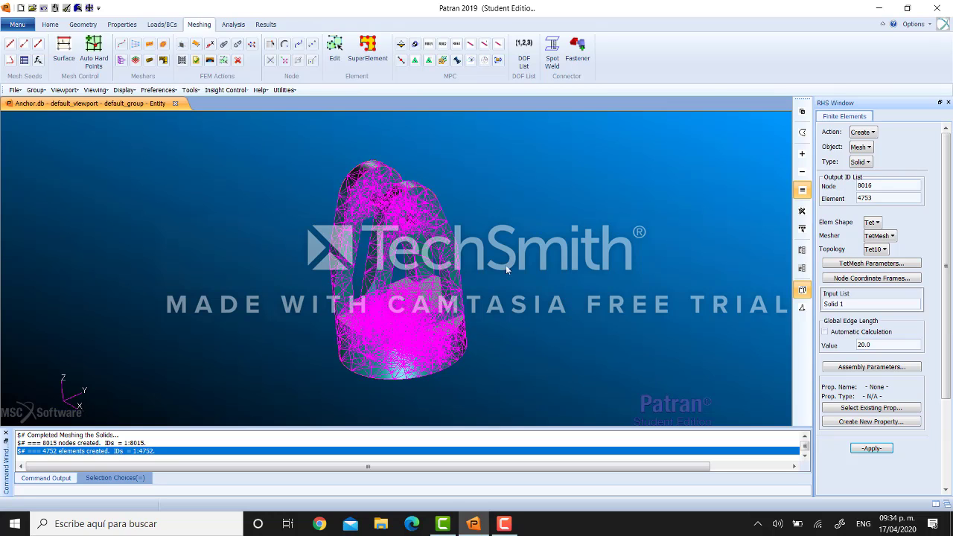
Step: Display the meshed model smooth shaded and verify the element boundaries by plotting the free faces
{"action": "left_click", "coordinate": [51, 26]}
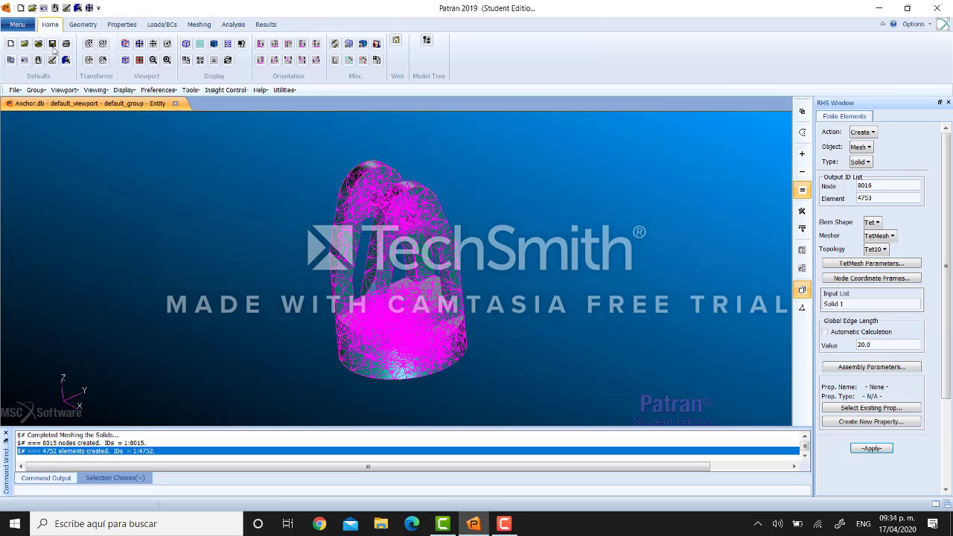
{"action": "left_click", "coordinate": [214, 44]}
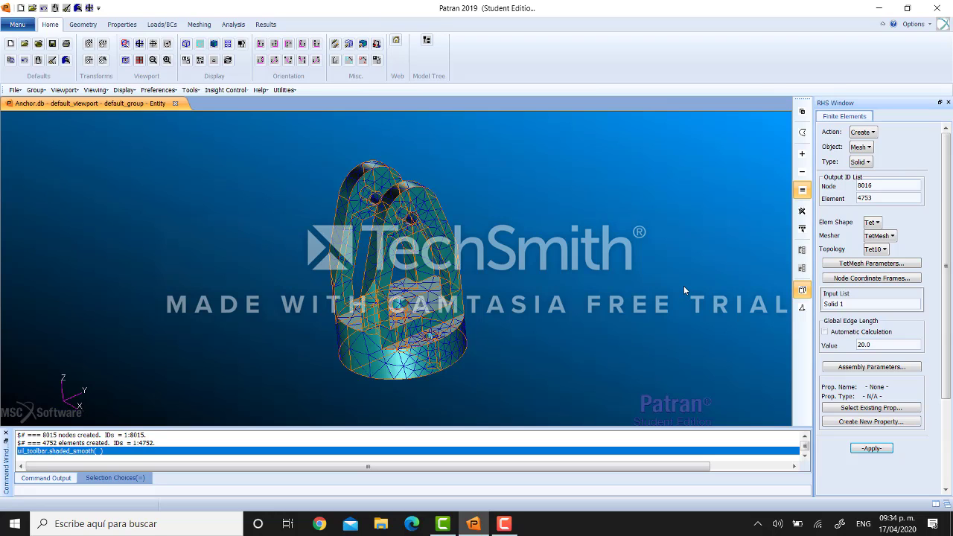
{"action": "left_click", "coordinate": [868, 133]}
{"action": "left_click", "coordinate": [881, 241]}
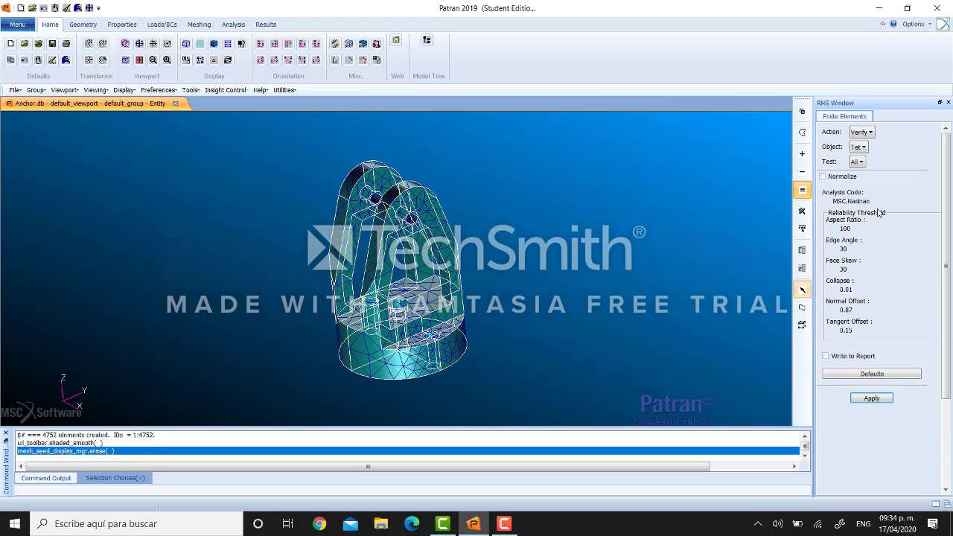
{"action": "left_click", "coordinate": [862, 151]}
{"action": "left_click", "coordinate": [888, 160]}
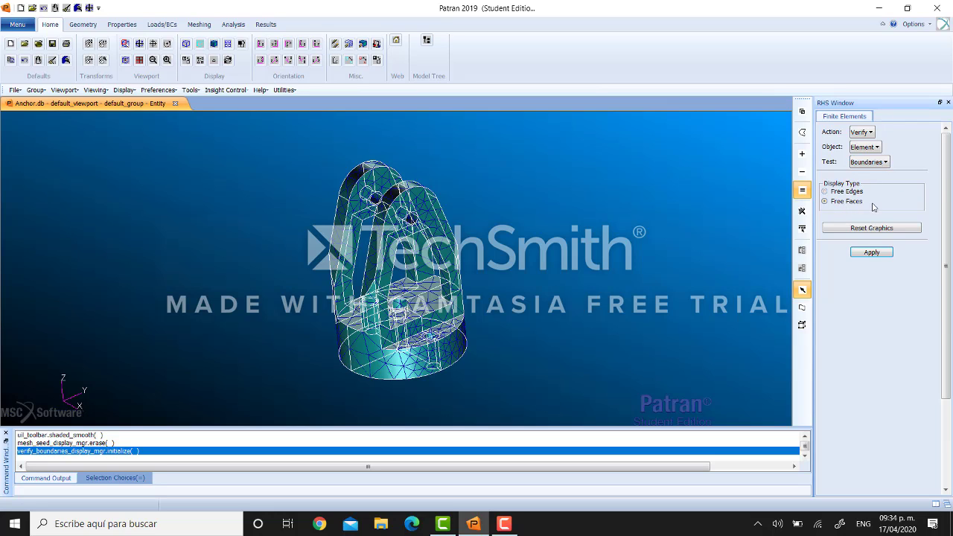
{"action": "left_click", "coordinate": [875, 254]}
{"action": "middle_click_drag", "start_coordinate": [518, 289], "coordinate": [522, 281]}
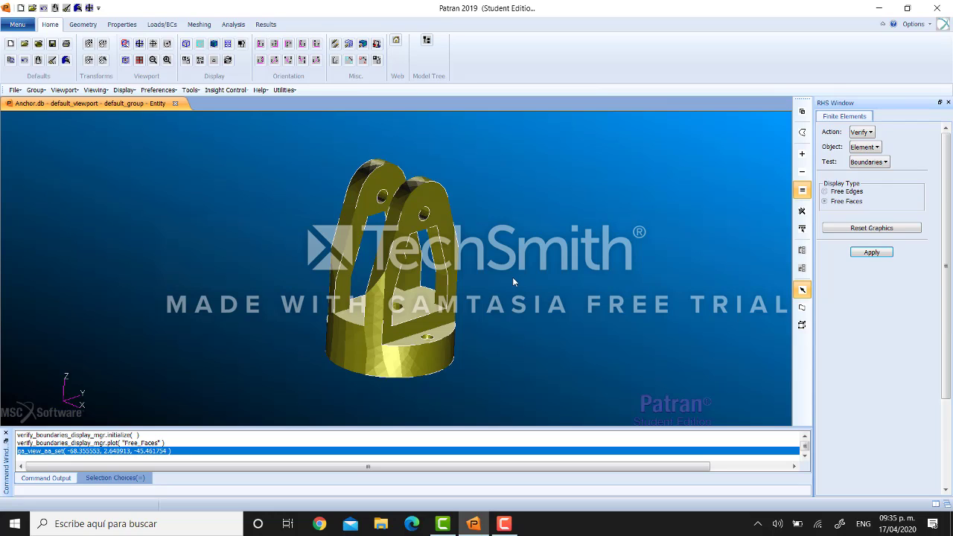
Step: Run all tet element verification tests, review the verification summary and minimize it
{"action": "left_click", "coordinate": [877, 147]}
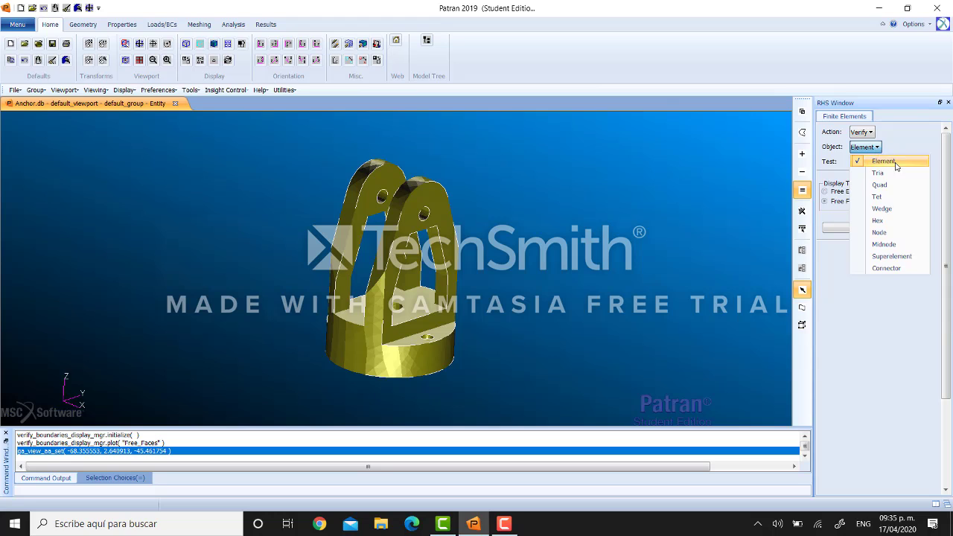
{"action": "left_click", "coordinate": [890, 195]}
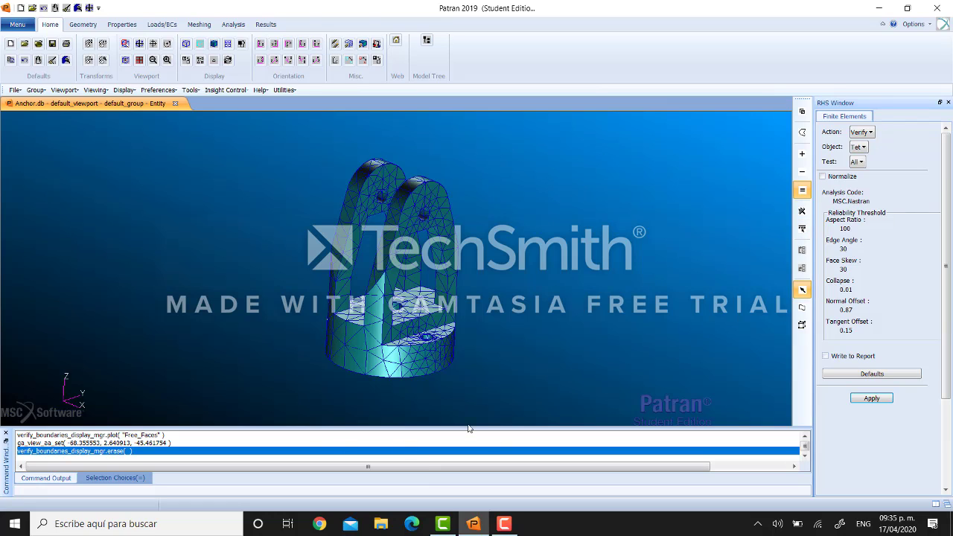
{"action": "left_click", "coordinate": [885, 401]}
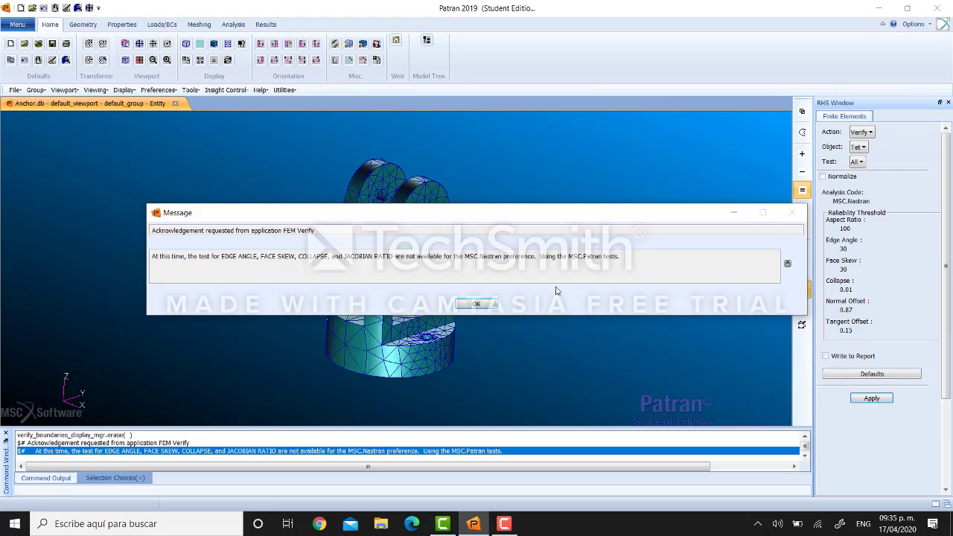
{"action": "left_click", "coordinate": [491, 304]}
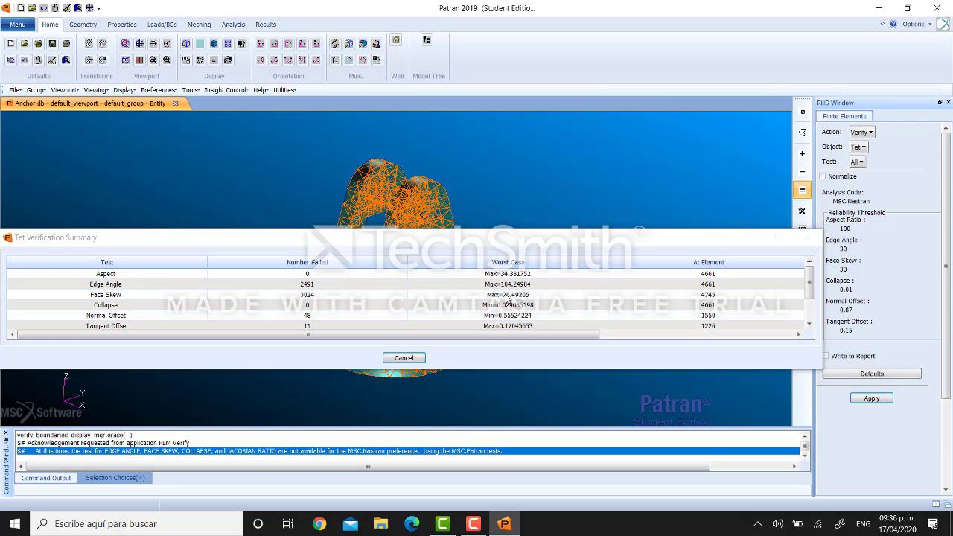
{"action": "scroll", "coordinate": [512, 289], "scroll_direction": "down", "scroll_amount": 1}
{"action": "scroll", "coordinate": [516, 320], "scroll_direction": "up", "scroll_amount": 1}
{"action": "left_click", "coordinate": [748, 240]}
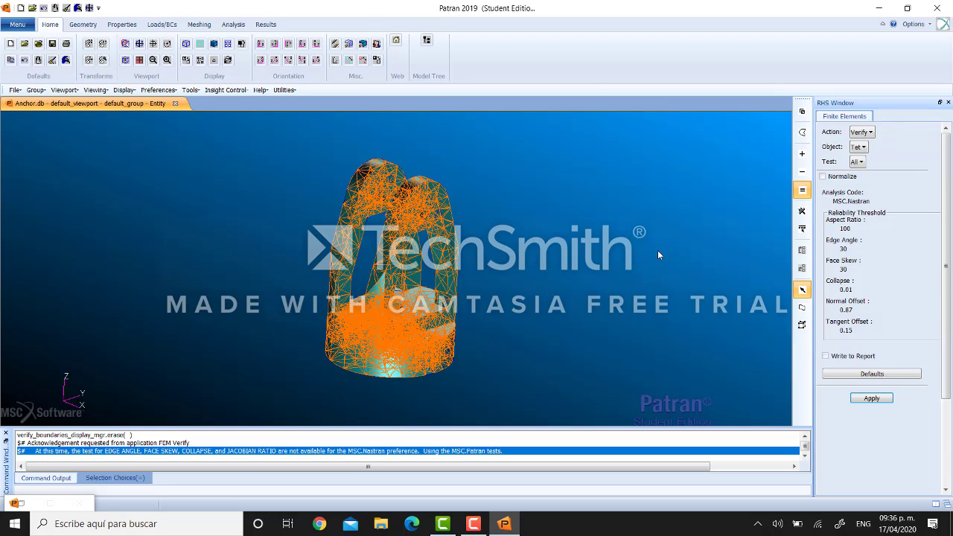
Step: Run the tet aspect ratio test with a threshold of 6.29 and examine the colour-coded elements around the holes
{"action": "left_click", "coordinate": [858, 163]}
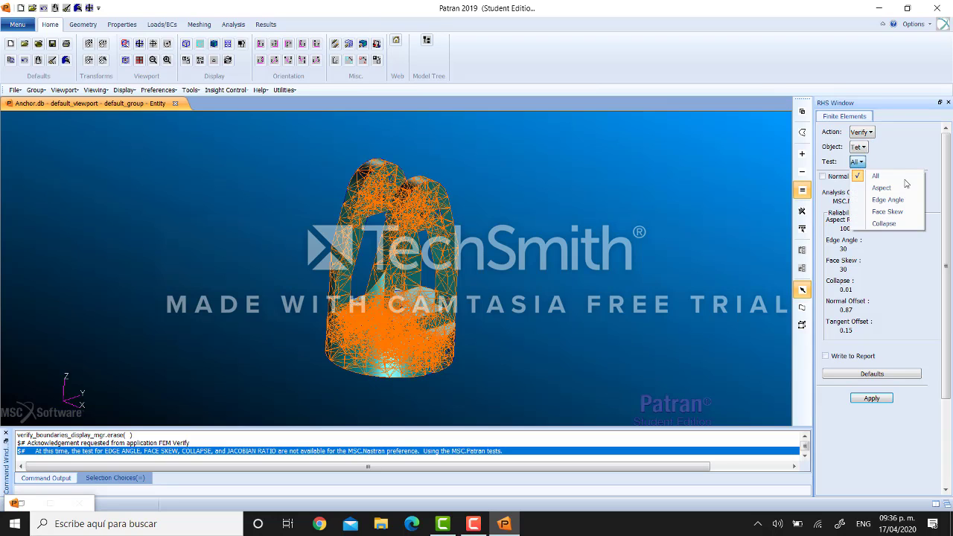
{"action": "left_click", "coordinate": [901, 187]}
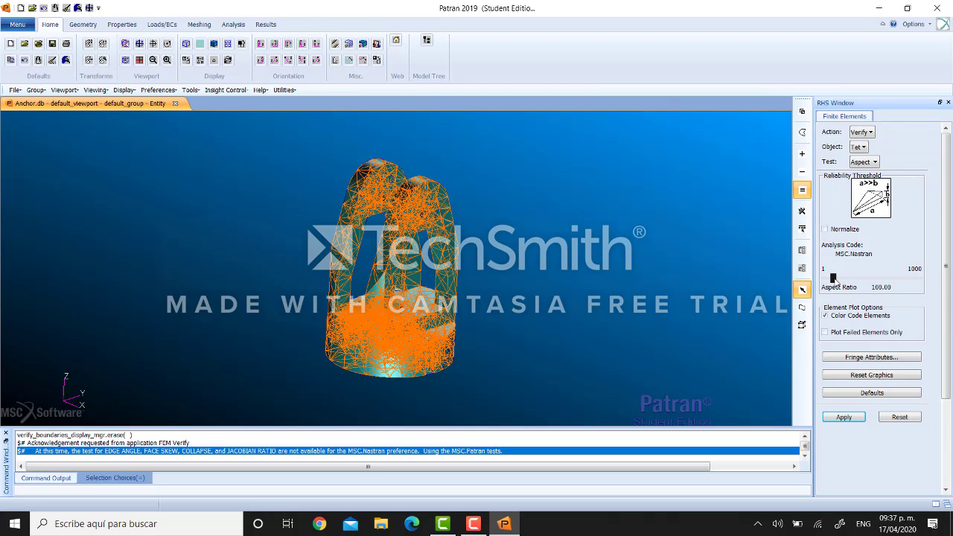
{"action": "left_click_drag", "start_coordinate": [834, 279], "coordinate": [825, 279]}
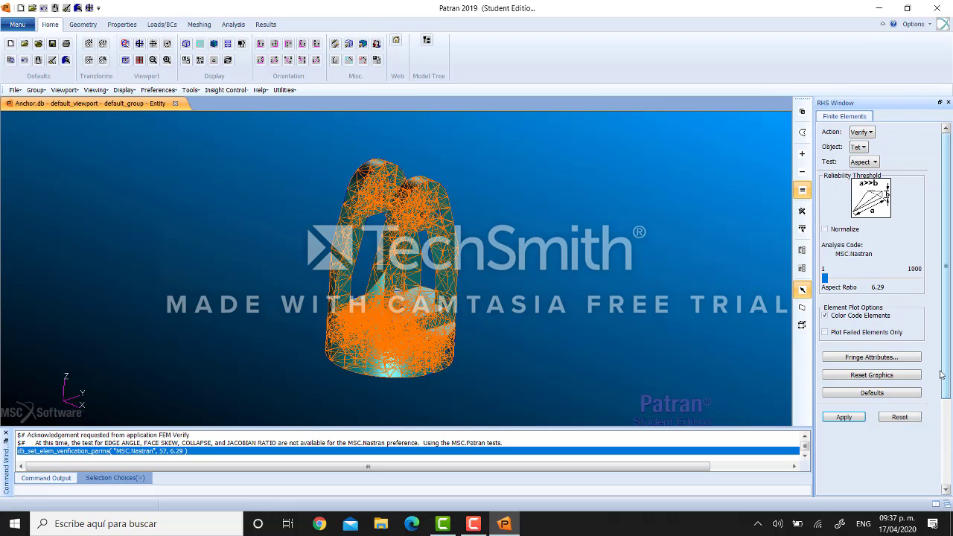
{"action": "left_click", "coordinate": [844, 418]}
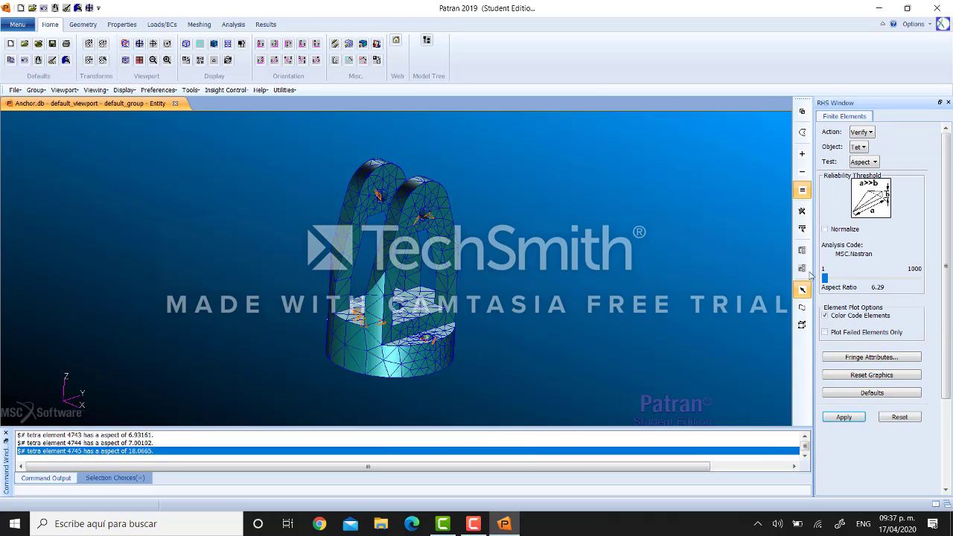
{"action": "middle_click_drag", "start_coordinate": [479, 265], "coordinate": [453, 272]}
{"action": "scroll", "coordinate": [440, 317], "scroll_direction": "up", "scroll_amount": 2}
{"action": "mouse_move", "coordinate": [422, 315]}
{"action": "middle_mouse_down"}
{"action": "mouse_move", "coordinate": [440, 304]}
{"action": "mouse_move", "coordinate": [427, 316]}
{"action": "mouse_move", "coordinate": [421, 302]}
{"action": "middle_mouse_up"}
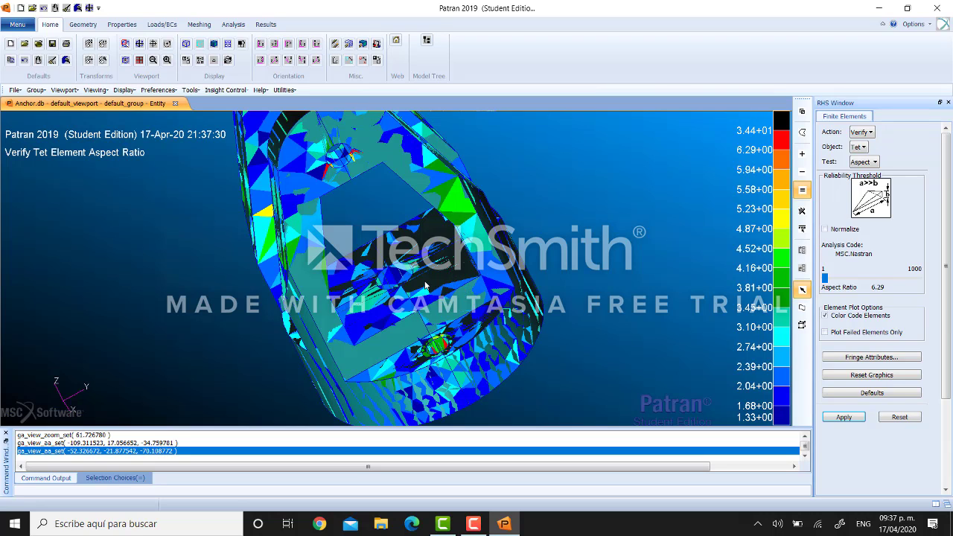
Step: Return to solid mesh creation and set the TetMesh parameters: Curvature Check on, maximum h/L 0.05, minimum edge length factor 0.2
{"action": "left_click", "coordinate": [866, 134]}
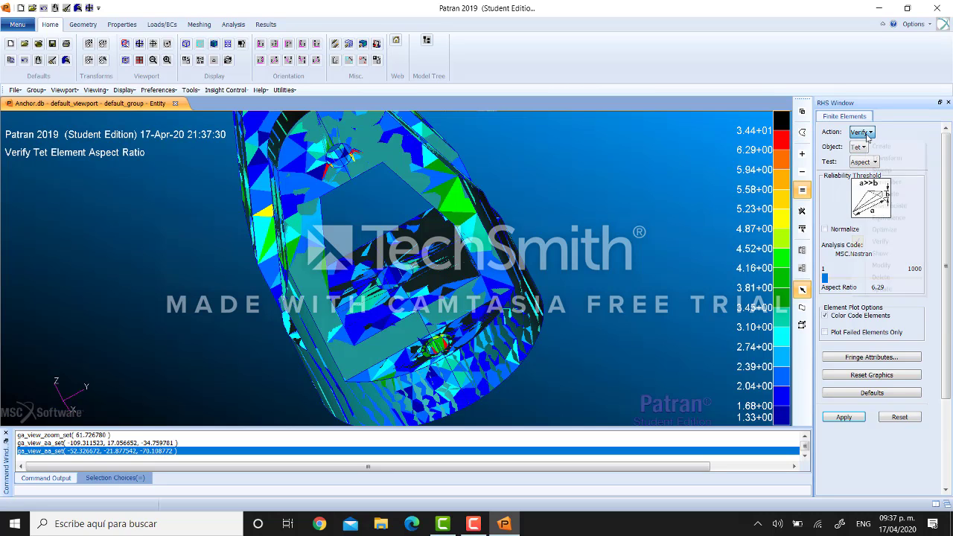
{"action": "left_click", "coordinate": [868, 146]}
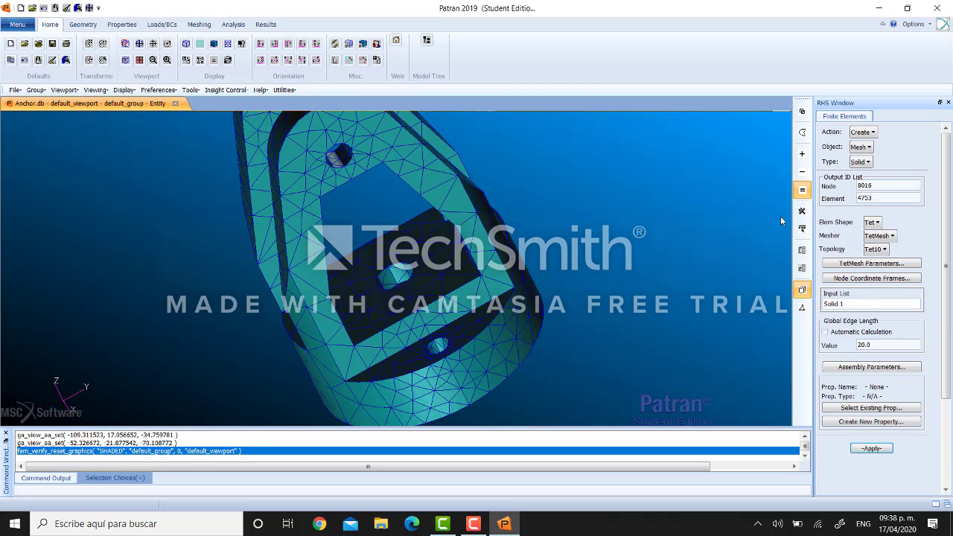
{"action": "left_click", "coordinate": [862, 265]}
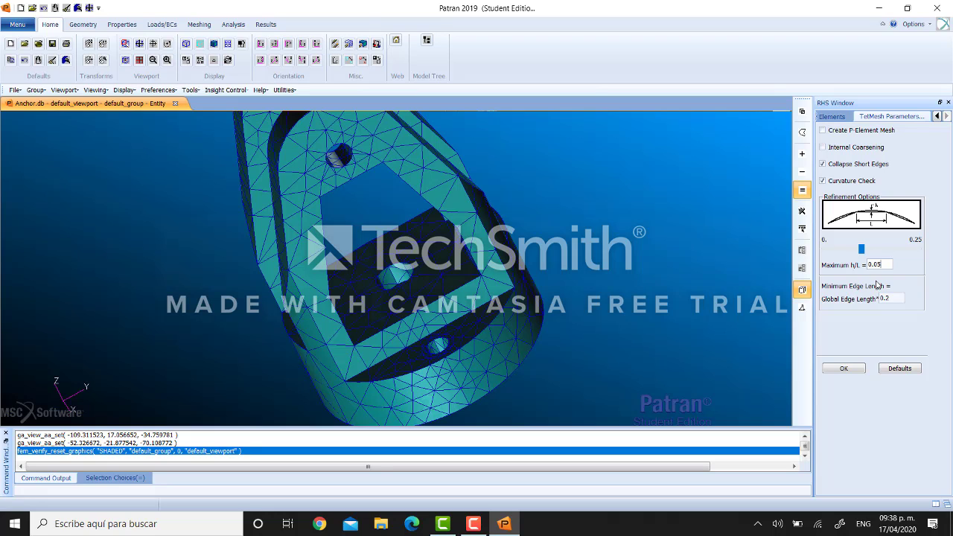
{"action": "left_click", "coordinate": [902, 300]}
{"action": "left_click", "coordinate": [858, 368]}
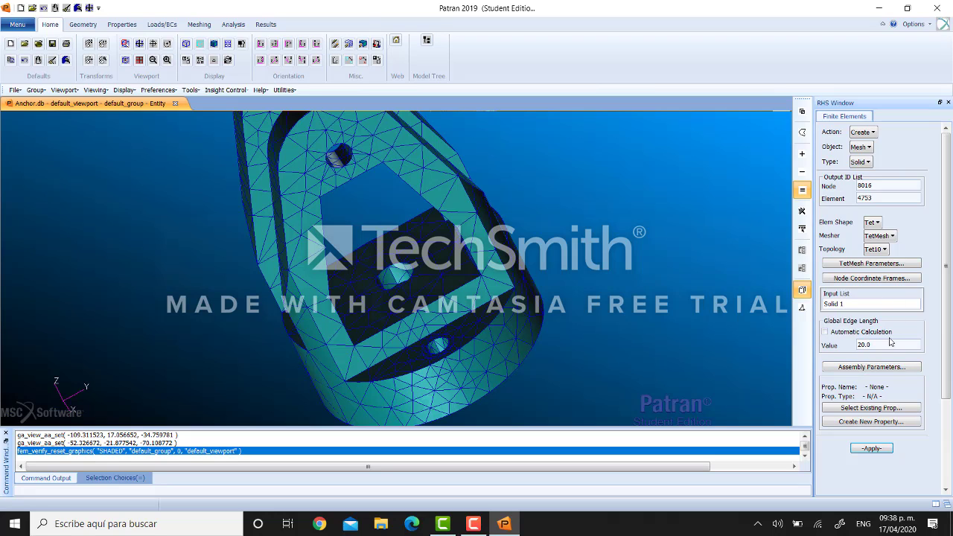
Step: Remesh Solid 1 with Tet10 elements at a global edge length of 20.0 and inspect the refined mesh
{"action": "left_click", "coordinate": [891, 345]}
{"action": "left_click_drag", "start_coordinate": [891, 345], "coordinate": [851, 344]}
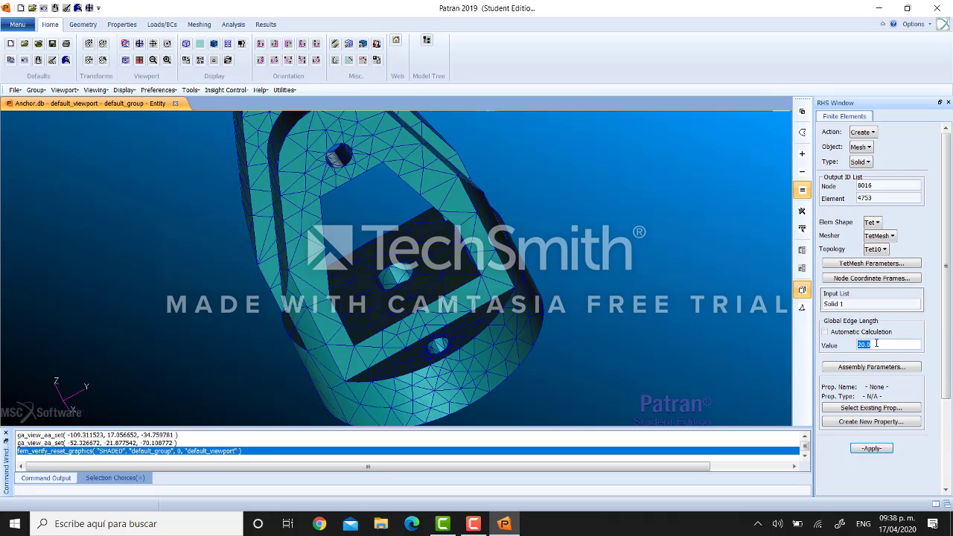
{"action": "left_click", "coordinate": [877, 343]}
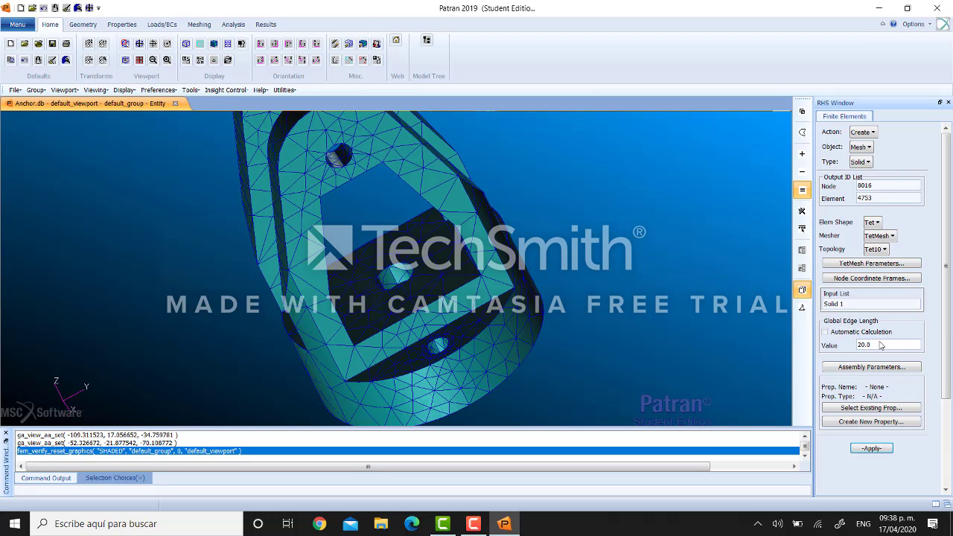
{"action": "left_click", "coordinate": [871, 448]}
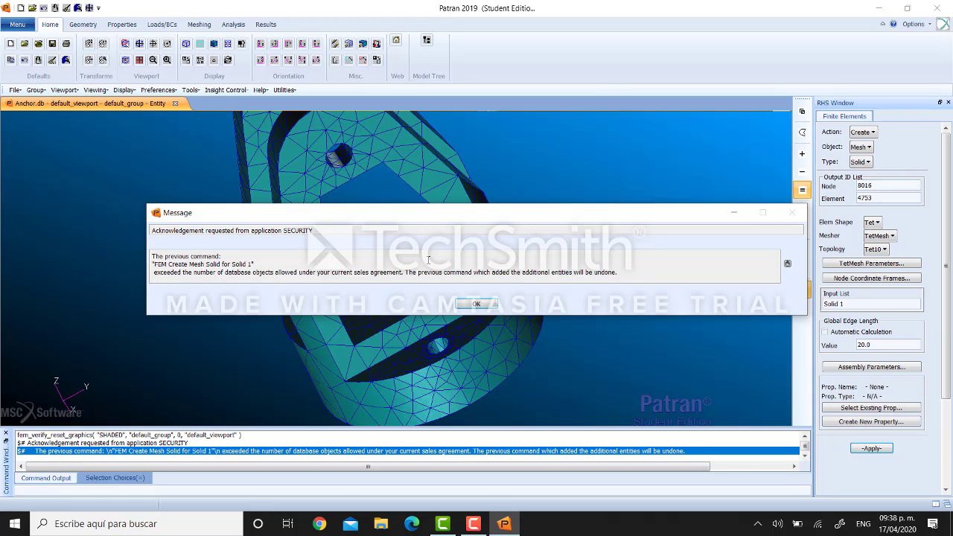
{"action": "left_click", "coordinate": [493, 305]}
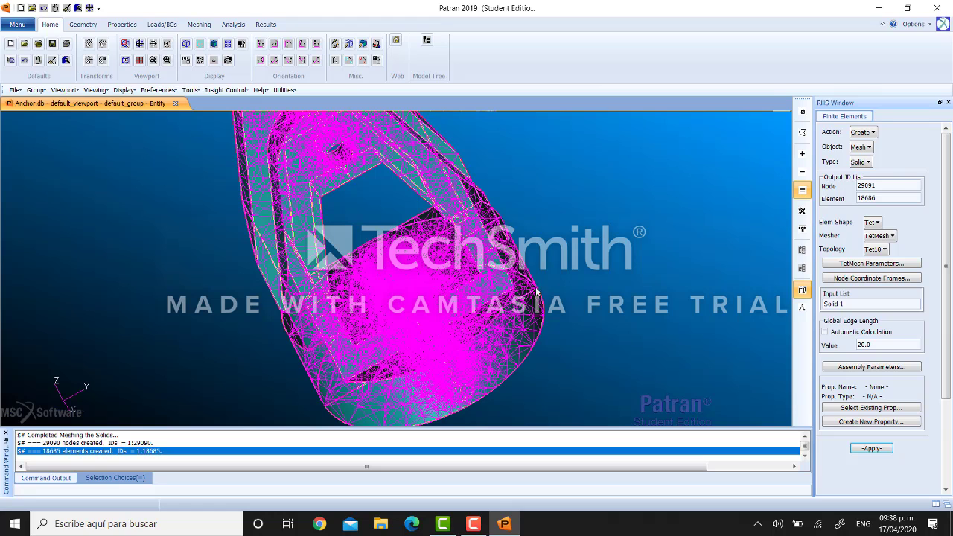
{"action": "middle_click_drag", "start_coordinate": [535, 286], "coordinate": [535, 256]}
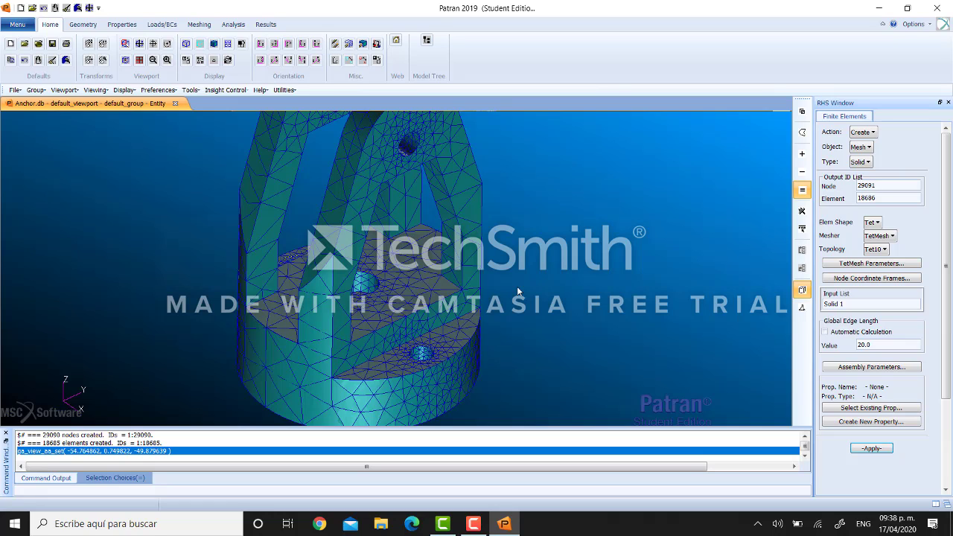
Step: Verify the refined tet elements with all quality tests, keeping the default reliability thresholds, and acknowledge the test availability notice
{"action": "left_click", "coordinate": [872, 133]}
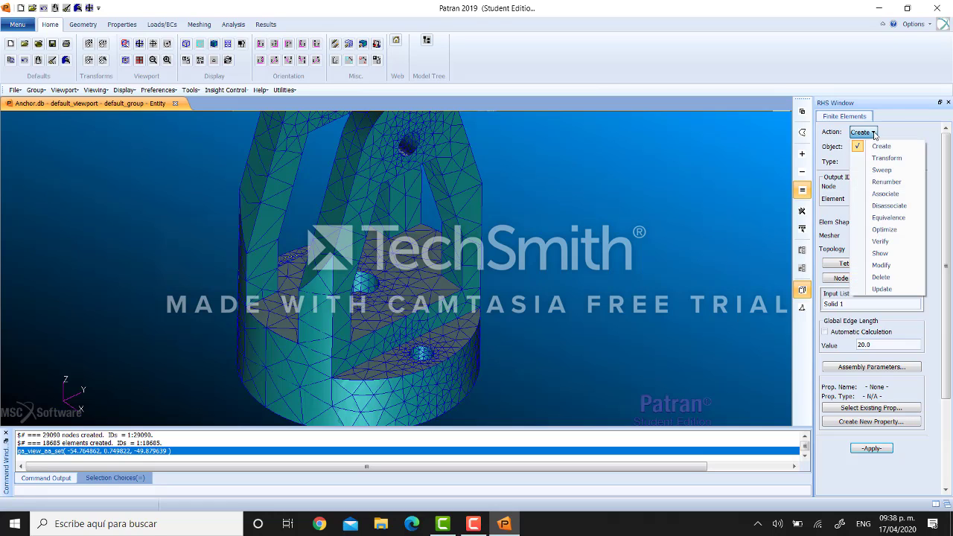
{"action": "left_click", "coordinate": [880, 241]}
{"action": "left_click", "coordinate": [875, 163]}
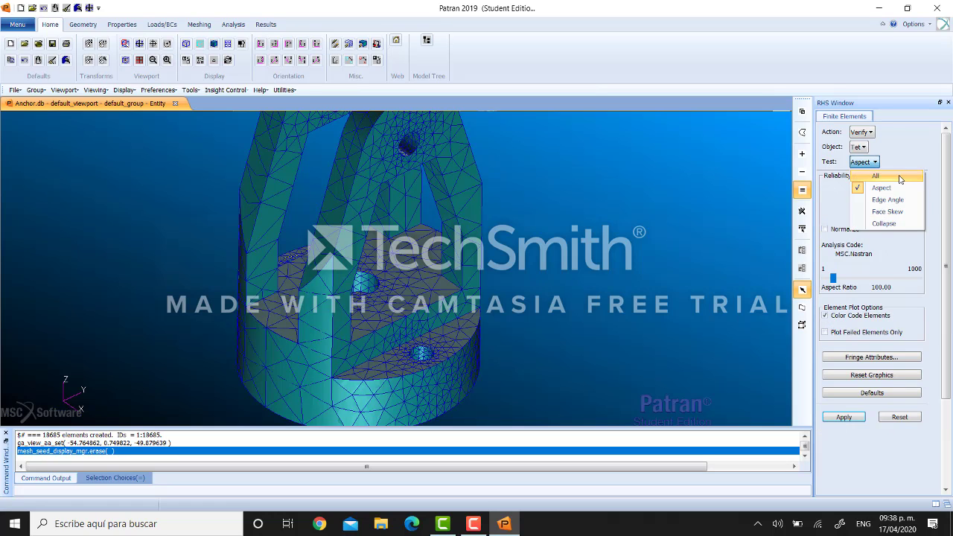
{"action": "left_click", "coordinate": [876, 176]}
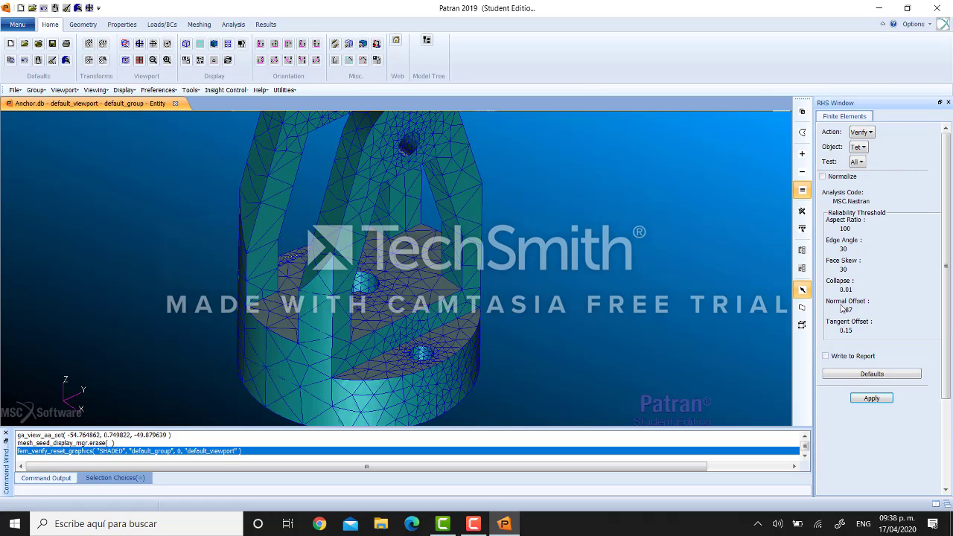
{"action": "left_click", "coordinate": [851, 400]}
{"action": "left_click", "coordinate": [871, 399]}
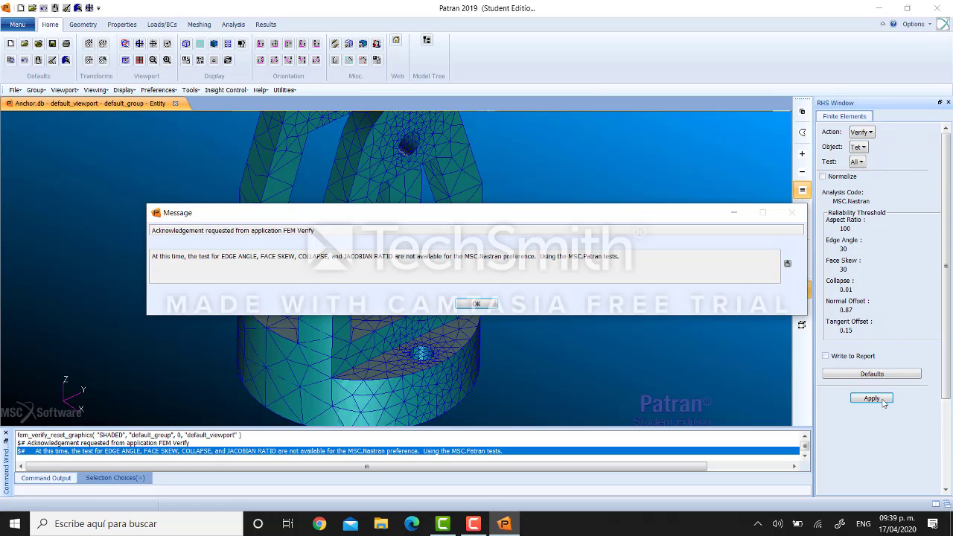
{"action": "left_click", "coordinate": [491, 303]}
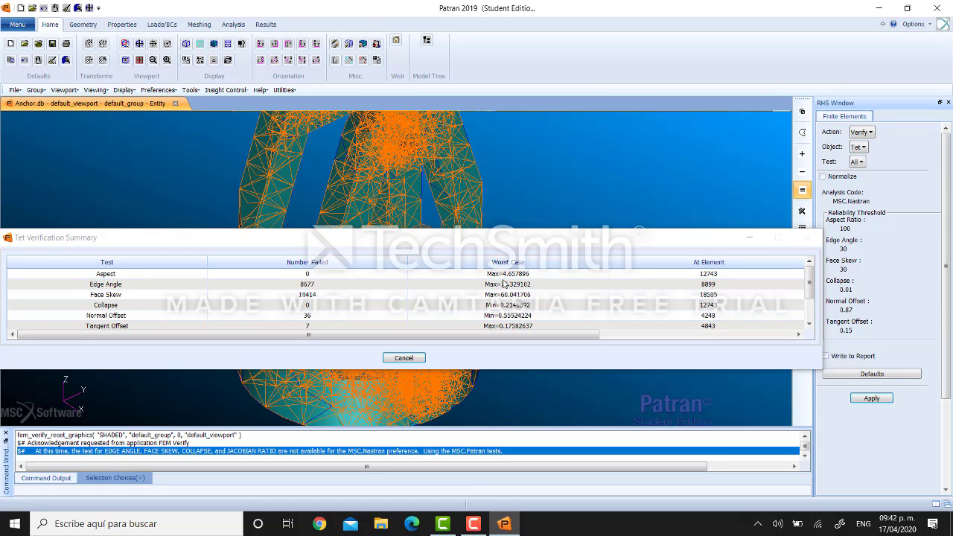
Step: Review the failure counts and worst cases from Aspect through Jacobian Zero in the Tet Verification Summary and close it
{"action": "scroll", "coordinate": [509, 291], "scroll_direction": "down", "scroll_amount": 3}
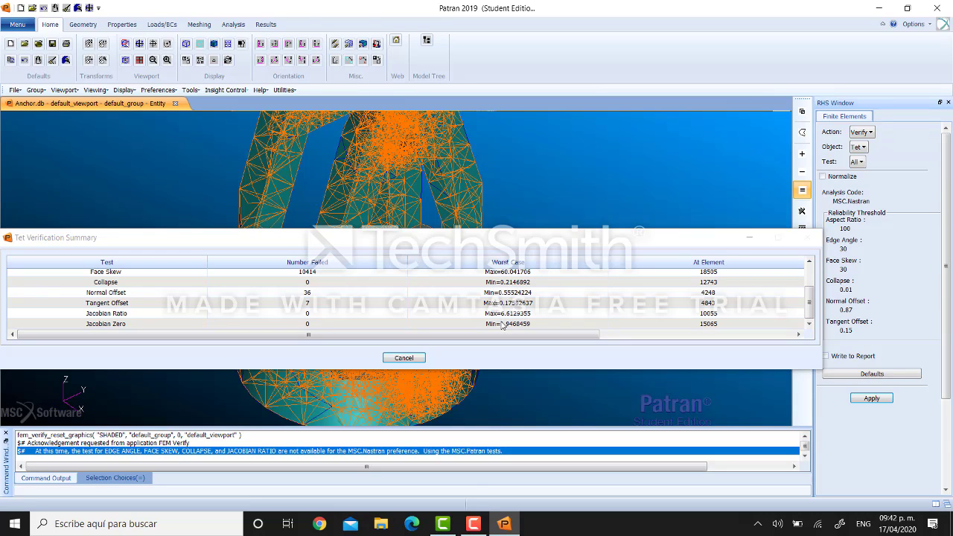
{"action": "scroll", "coordinate": [509, 309], "scroll_direction": "up", "scroll_amount": 3}
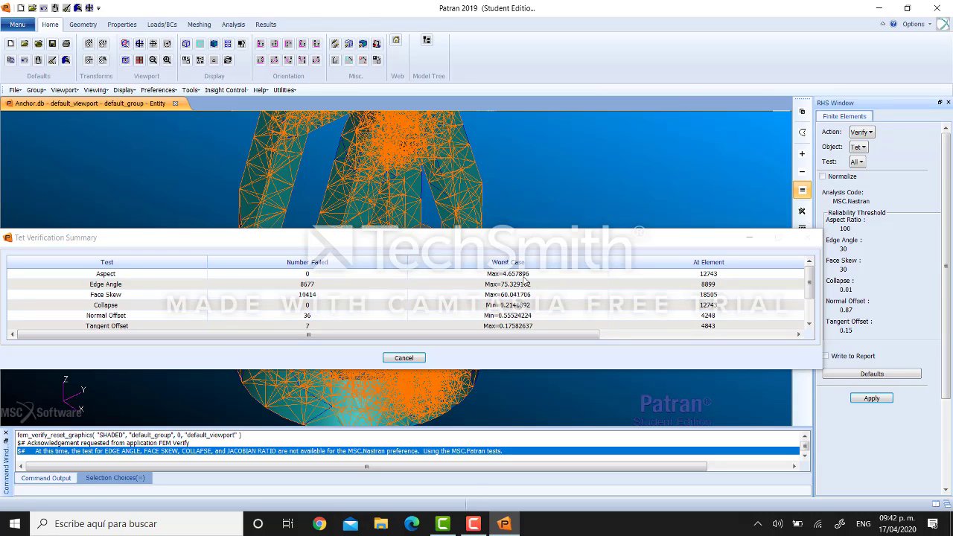
{"action": "scroll", "coordinate": [516, 309], "scroll_direction": "down", "scroll_amount": 3}
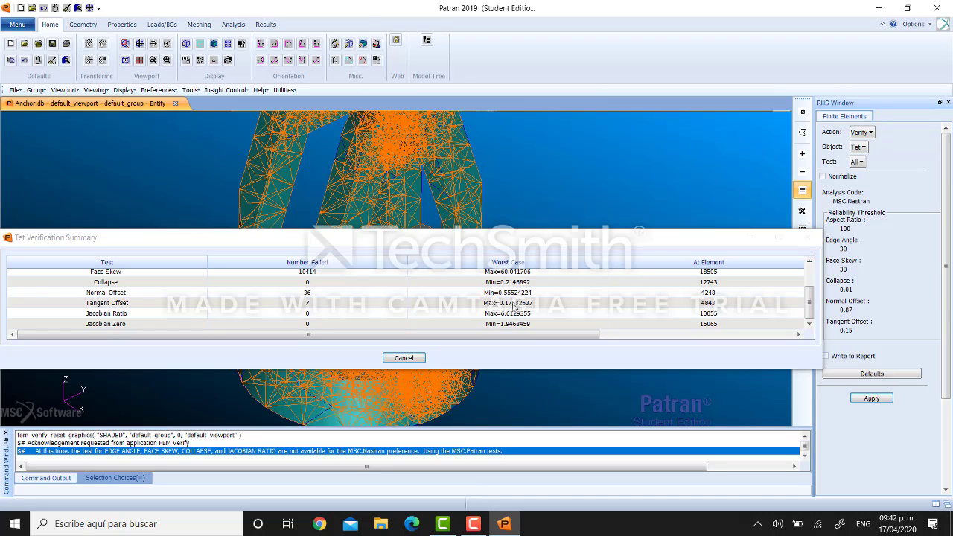
{"action": "left_click", "coordinate": [404, 358]}
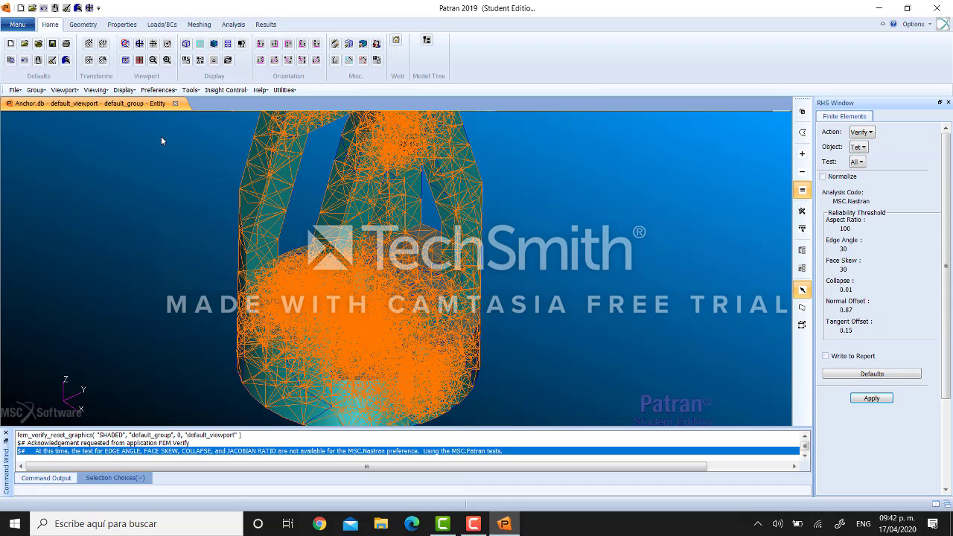
Step: Quit Patran and acknowledge the database object limit message
{"action": "left_click", "coordinate": [14, 89]}
{"action": "left_click", "coordinate": [40, 271]}
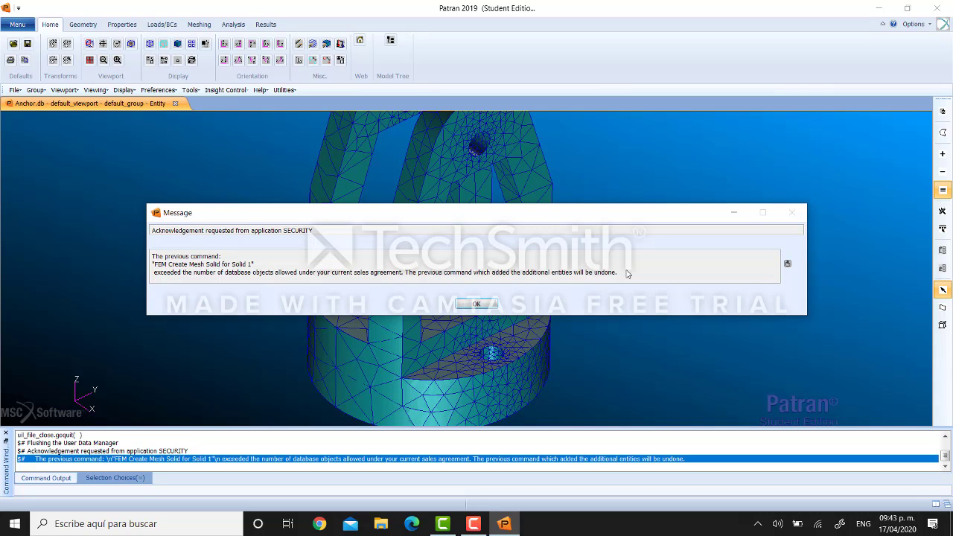
{"action": "left_click", "coordinate": [490, 305]}
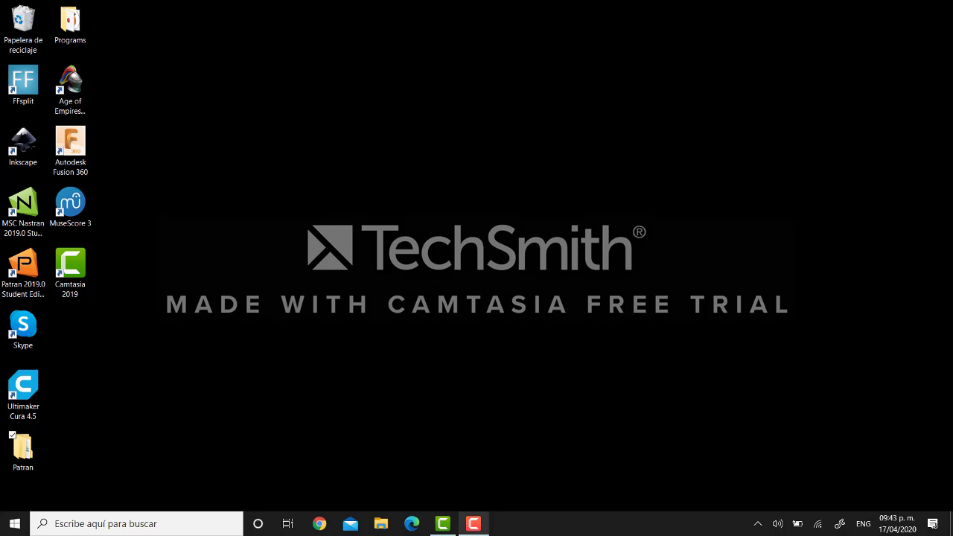
{"action": "left_click", "coordinate": [474, 523]}
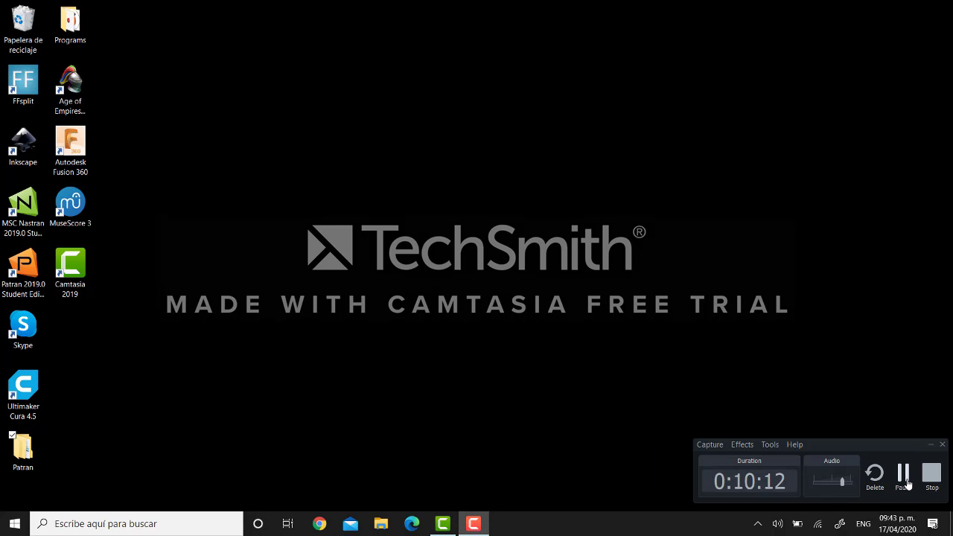